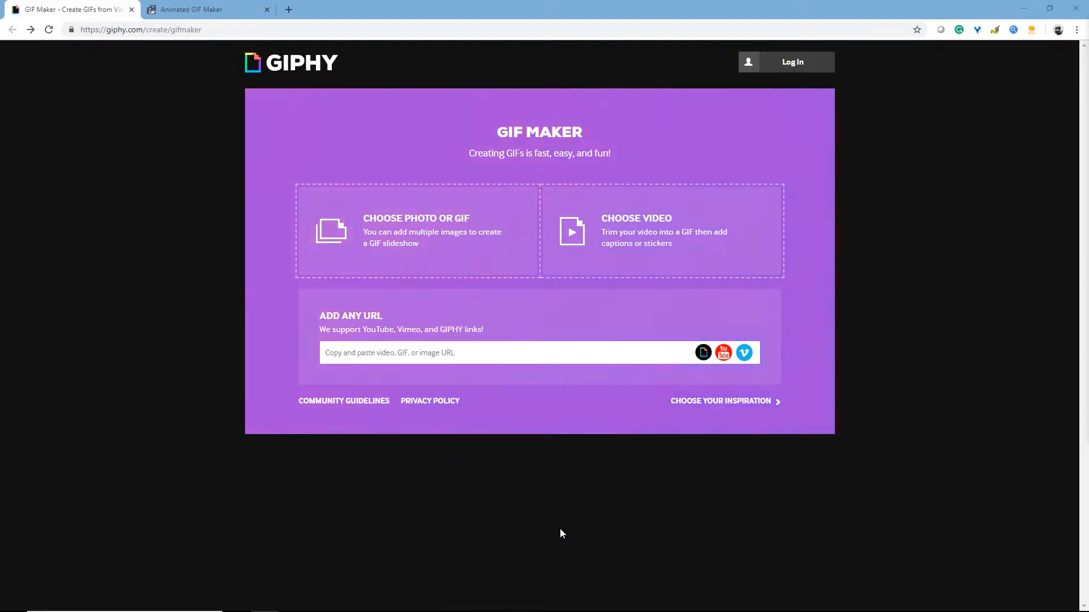
- Load all the photos from IMG_6345.JPG to IMG_6380.JPG in the Gif B folder into the GIF slideshow maker
left_click(417, 230)
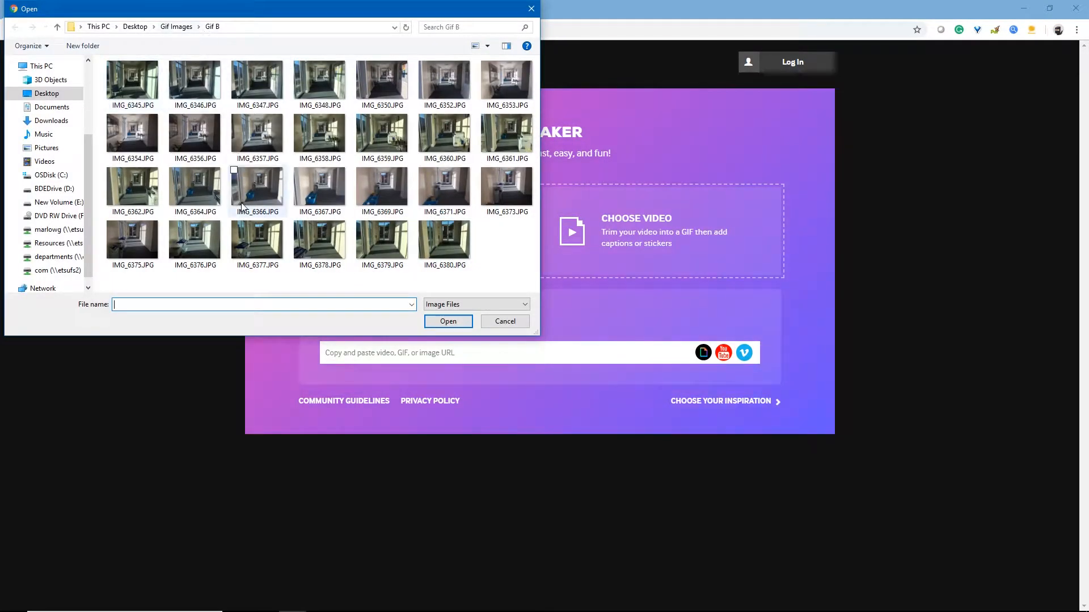
left_click(142, 84)
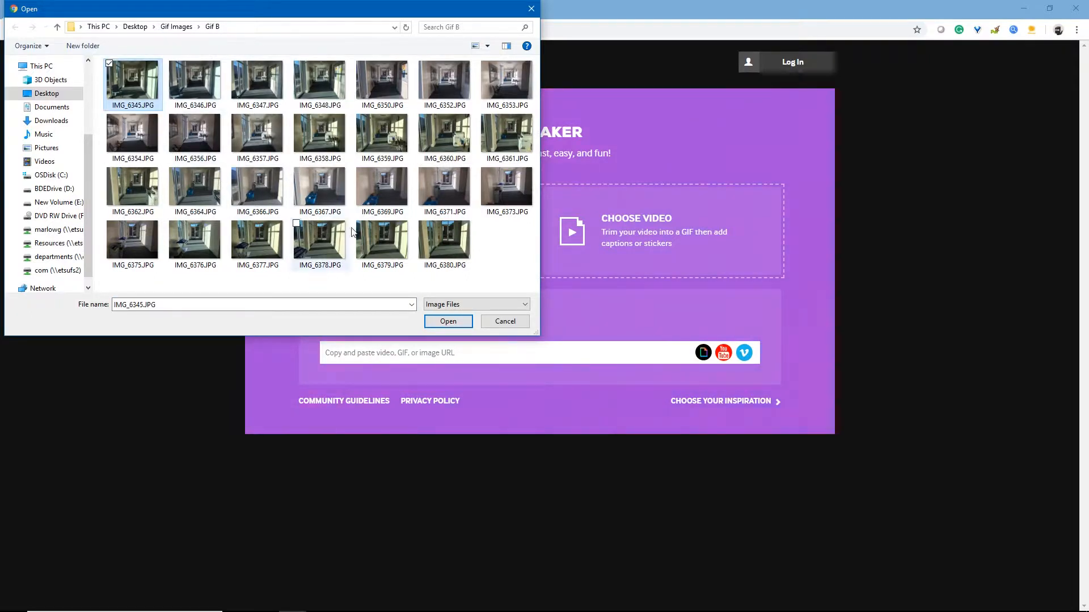
left_click(447, 247, "shift")
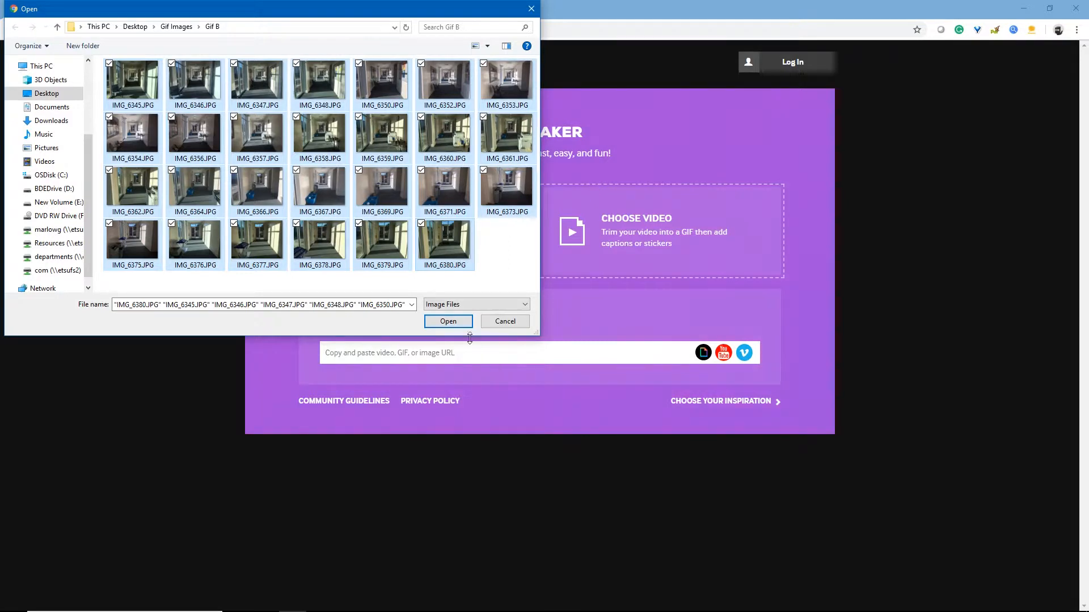
left_click(448, 321)
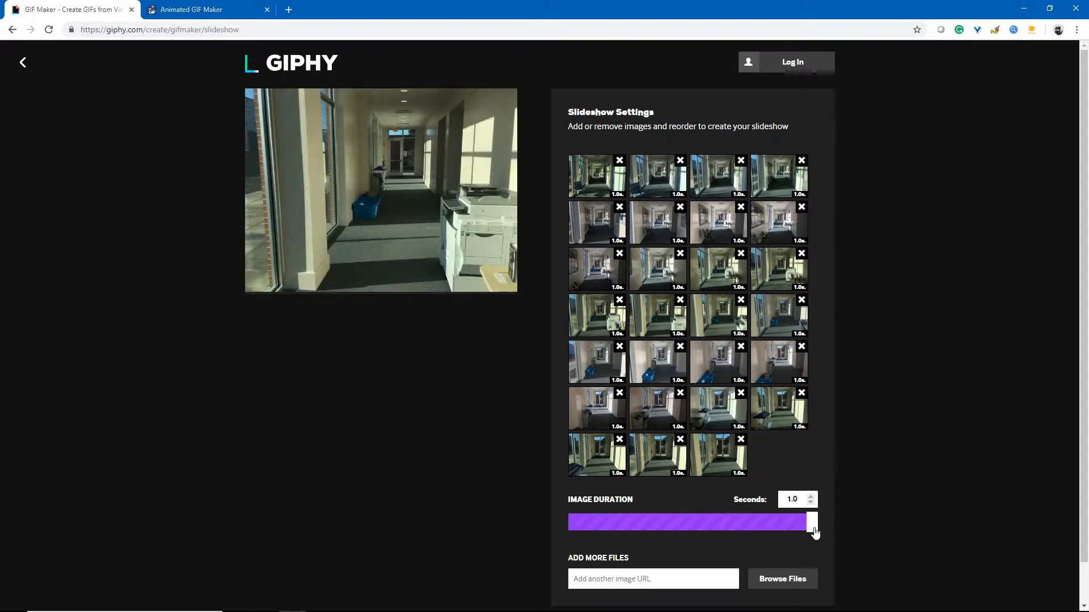
- Set the slideshow's image duration to 0.3 seconds
left_click(776, 525)
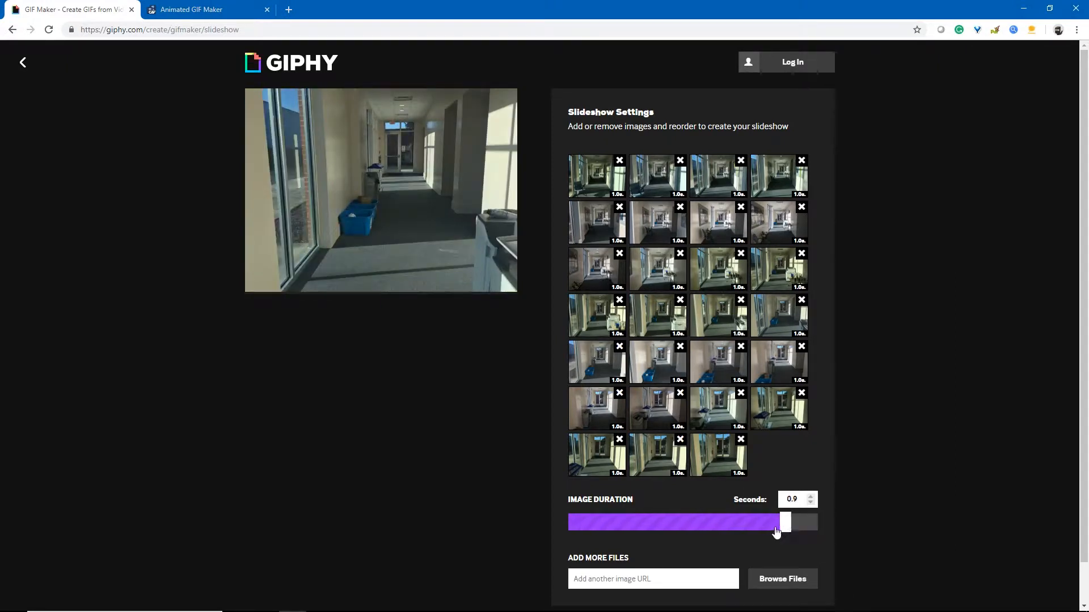
left_click_drag(775, 528, 663, 528)
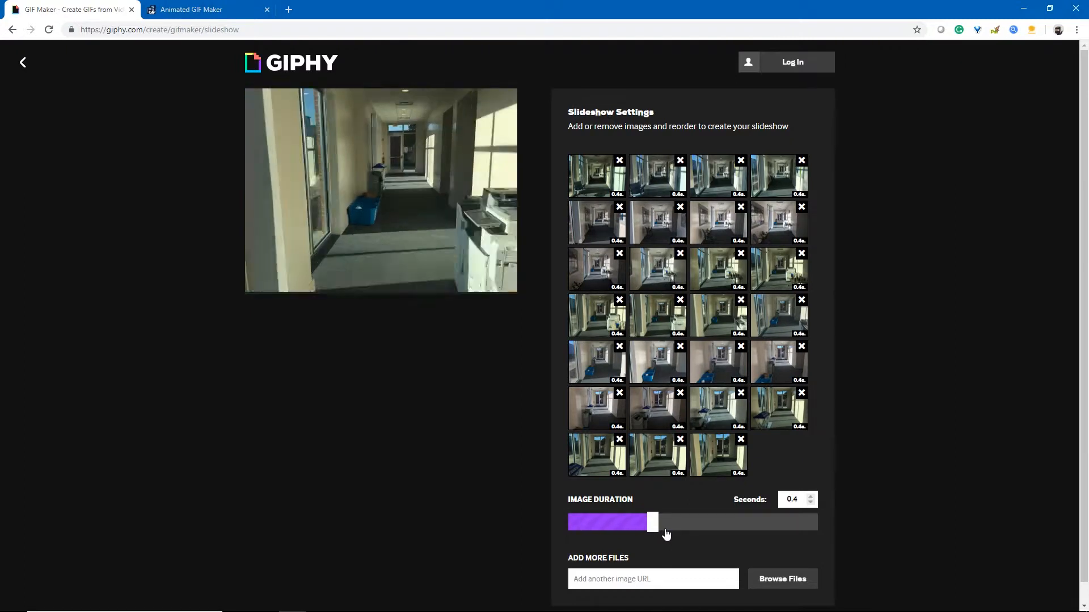
left_click_drag(645, 530, 636, 532)
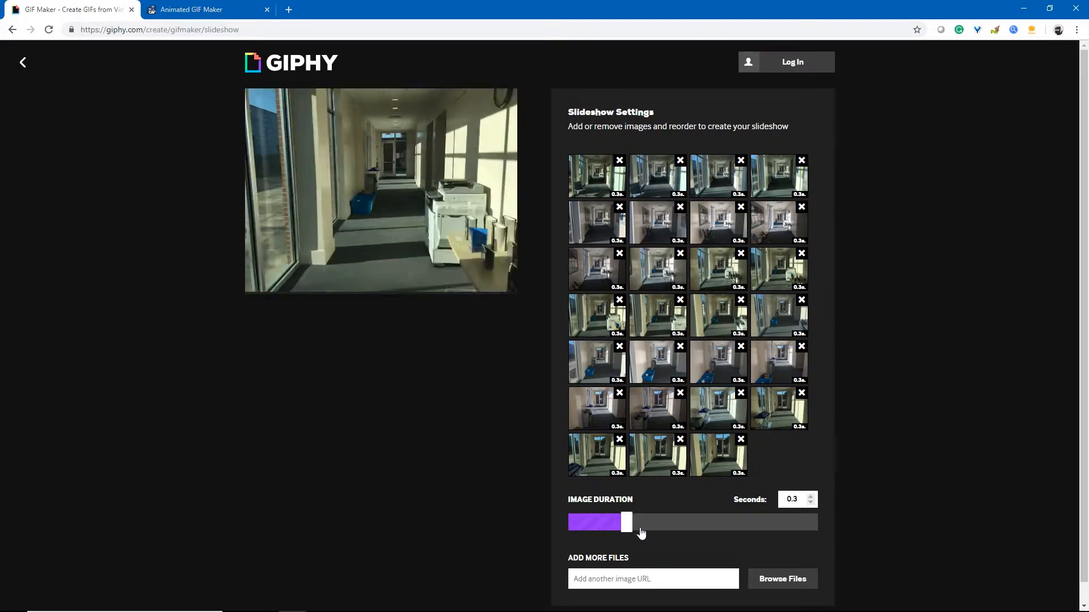
- Upload the slideshow to GIPHY without a caption, source or tags, and bring up the finished GIF's image save options
scroll(461, 476, "down", 1)
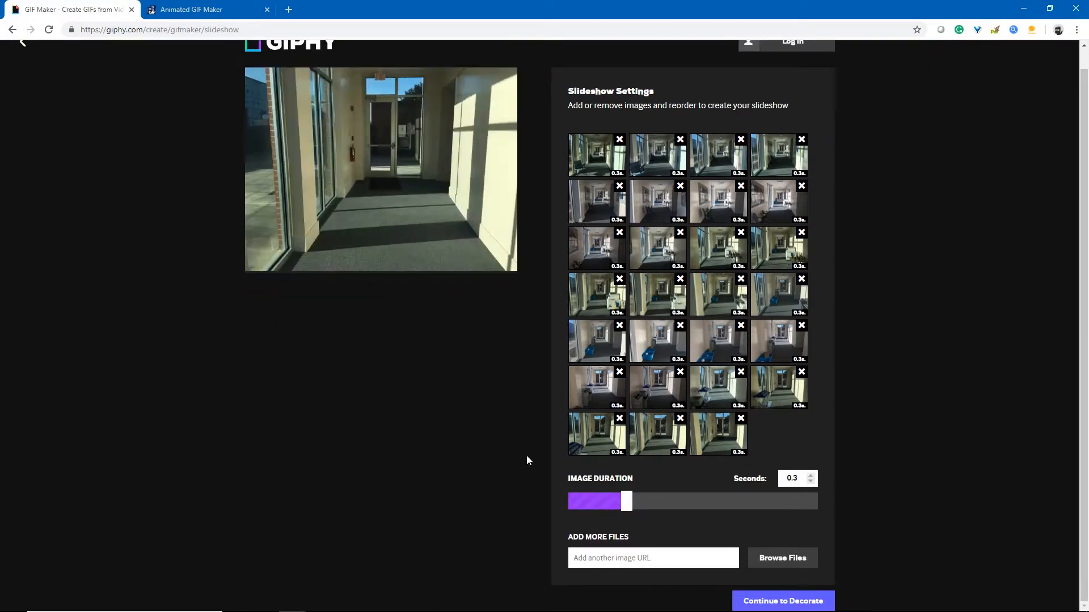
left_click(774, 604)
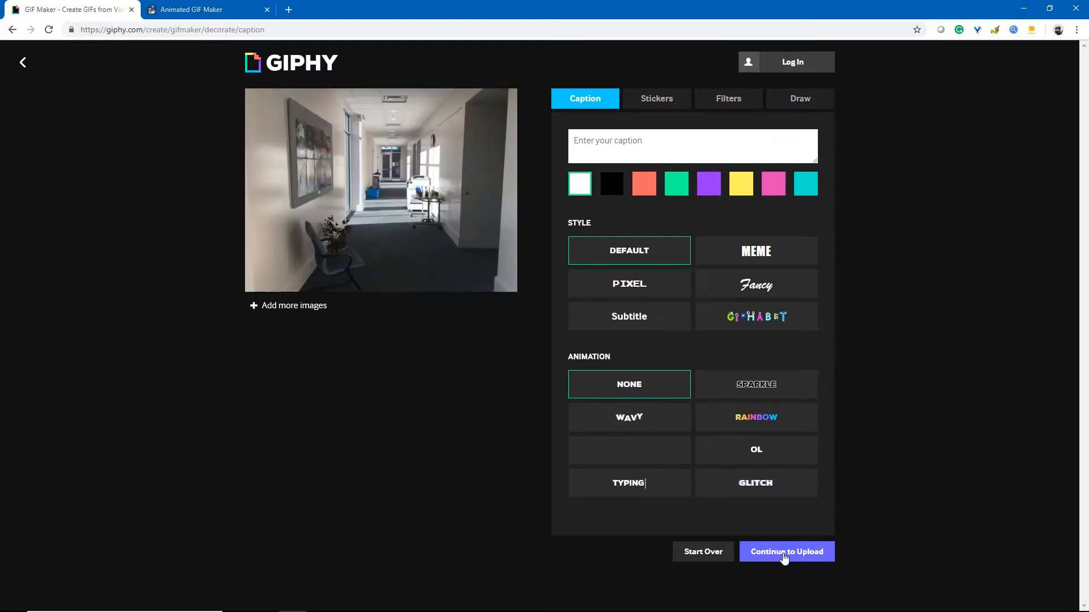
left_click(786, 558)
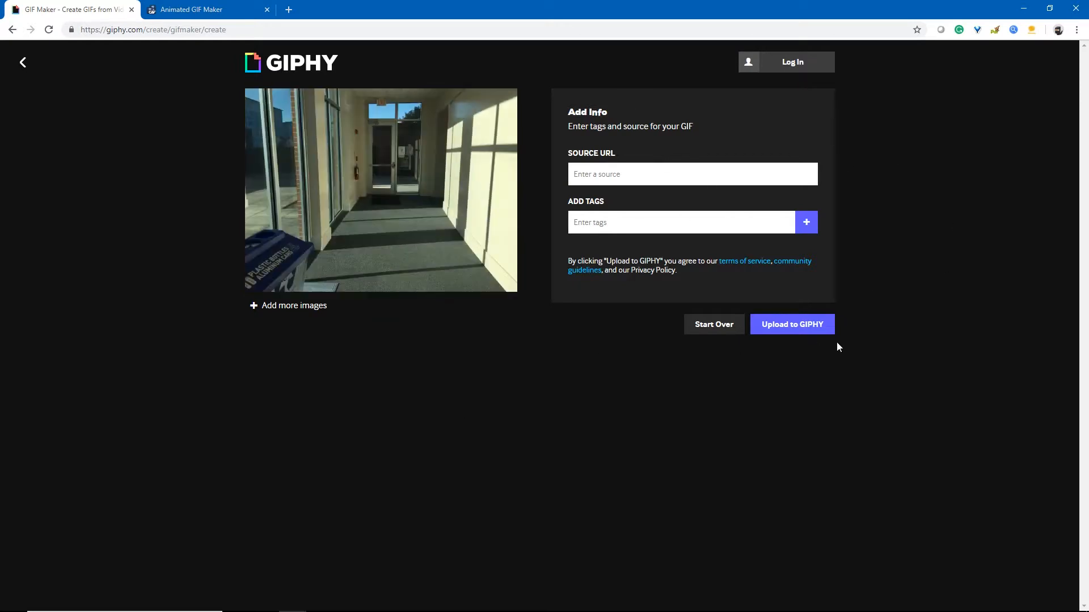
left_click(799, 331)
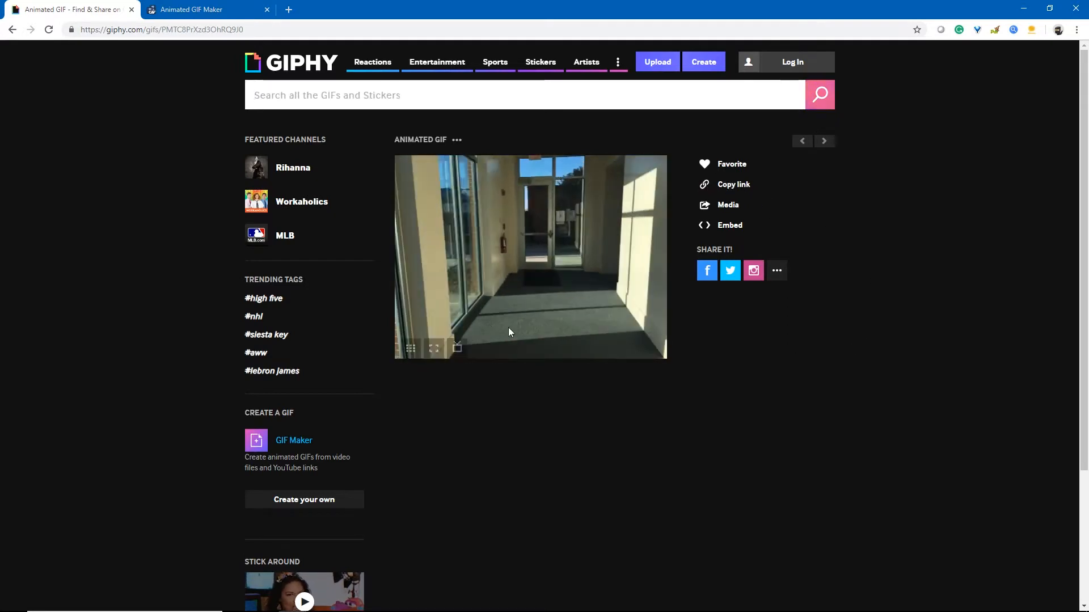
right_click(518, 284)
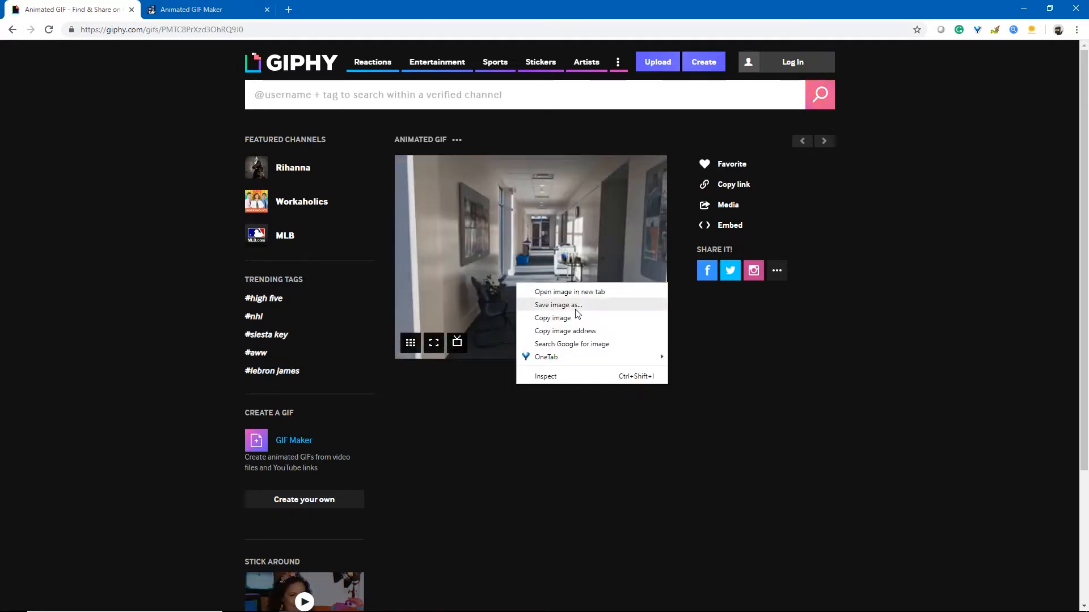
left_click(850, 357)
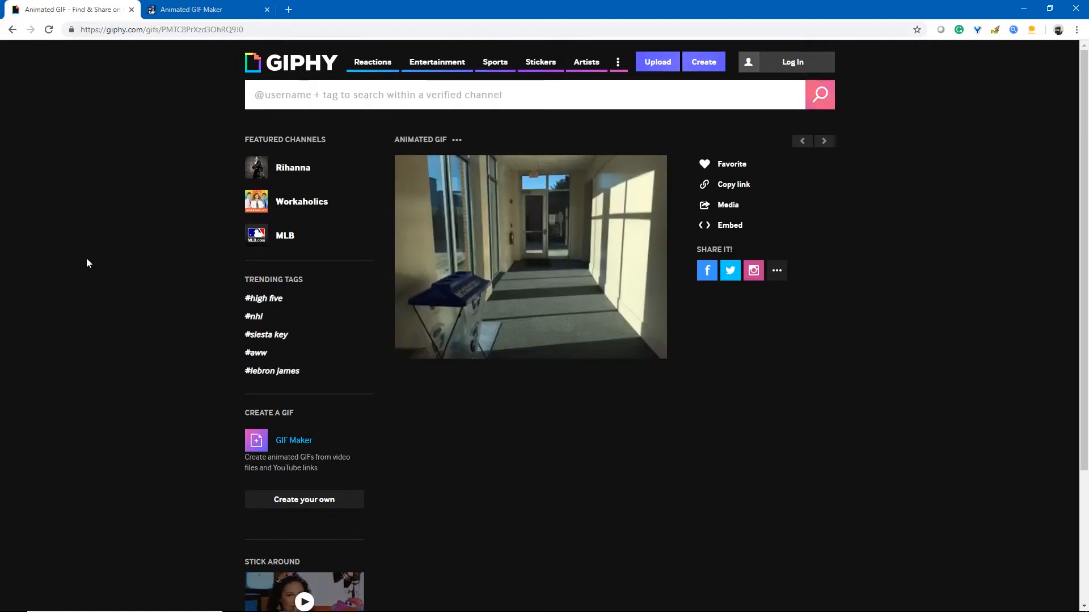
- Switch to ezgif's Animated GIF Maker and upload all the photos from IMG_6345.JPG to IMG_6380.JPG in the Gif B folder
left_click(194, 17)
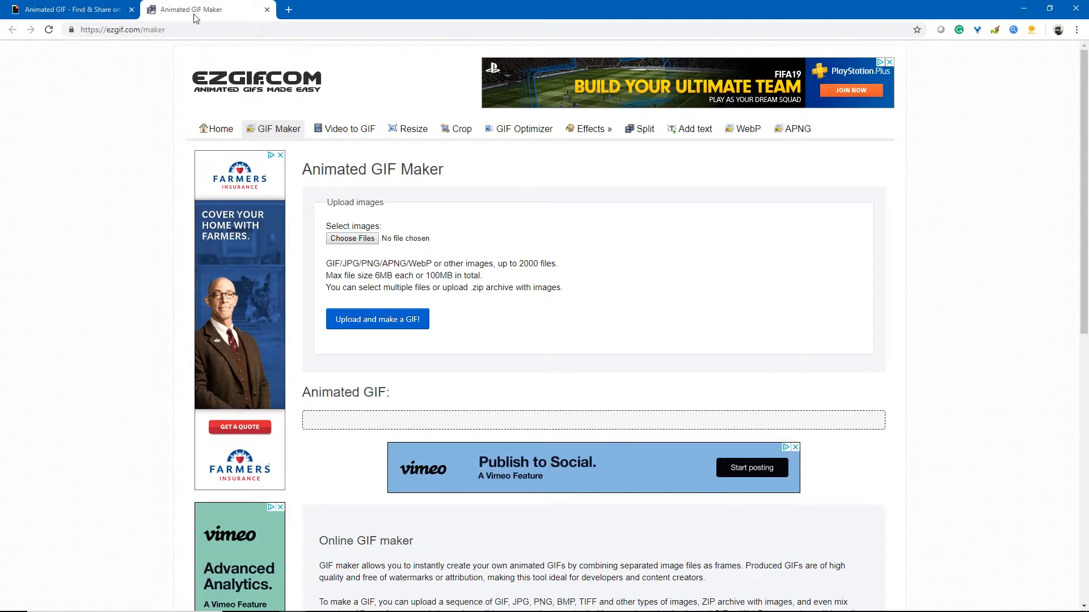
left_click(371, 240)
left_click(138, 79)
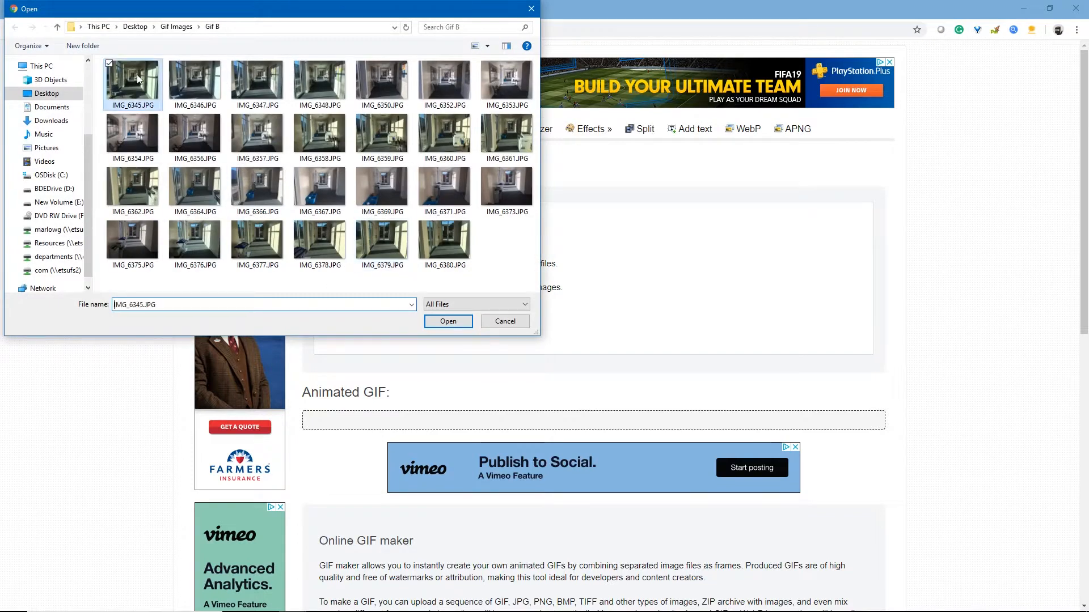
left_click(452, 256, "shift")
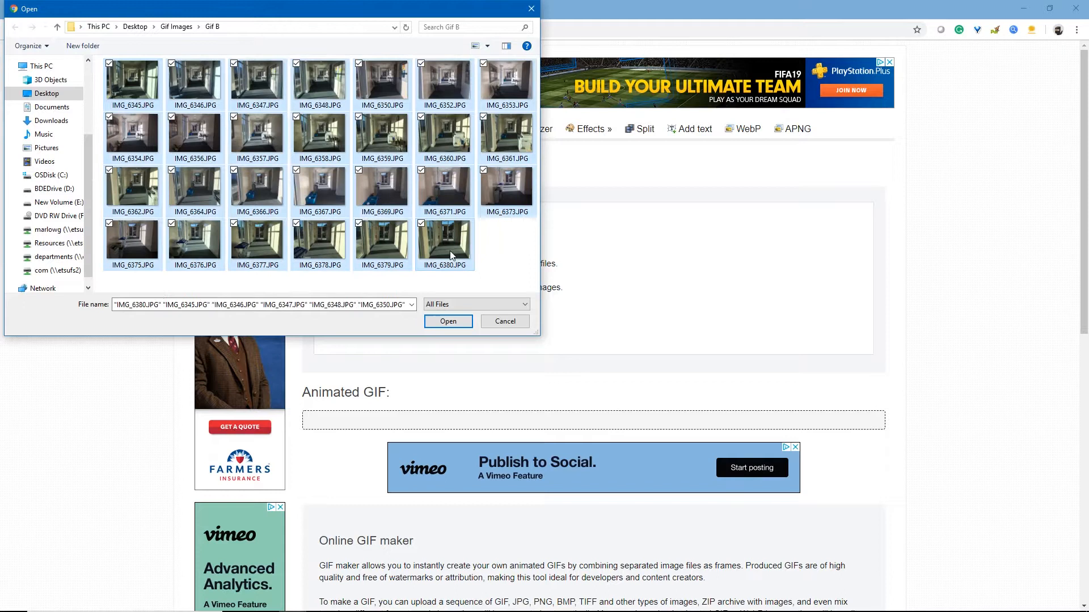
left_click(448, 322)
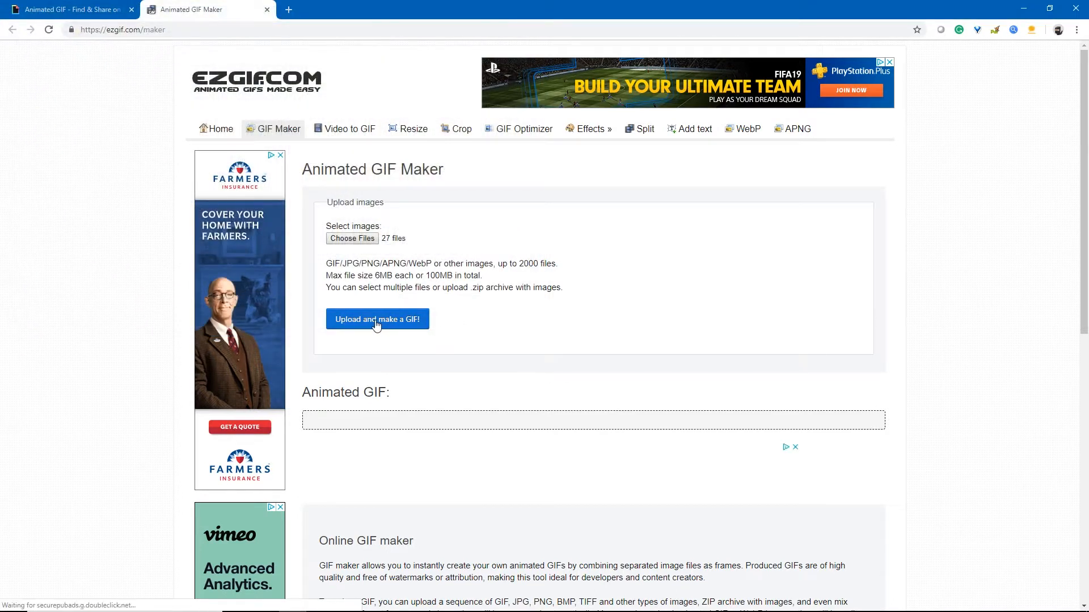
left_click(376, 322)
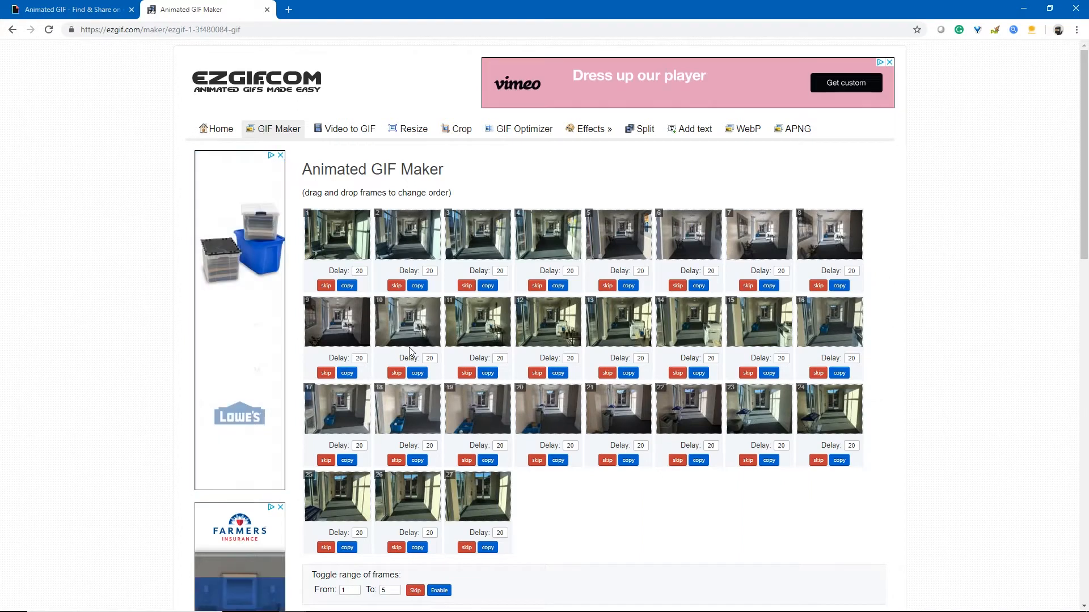
- Set the delay time to 30 hundredths of a second for all frames and enable the global colormap
scroll(409, 349, "down", 7)
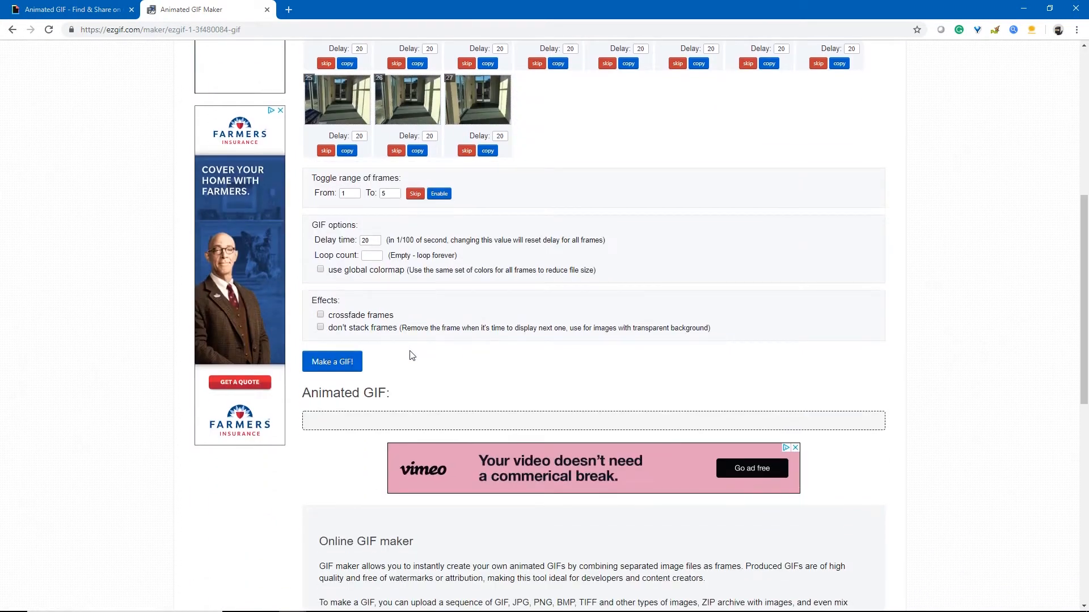
scroll(412, 355, "up", 4)
scroll(525, 333, "up", 3)
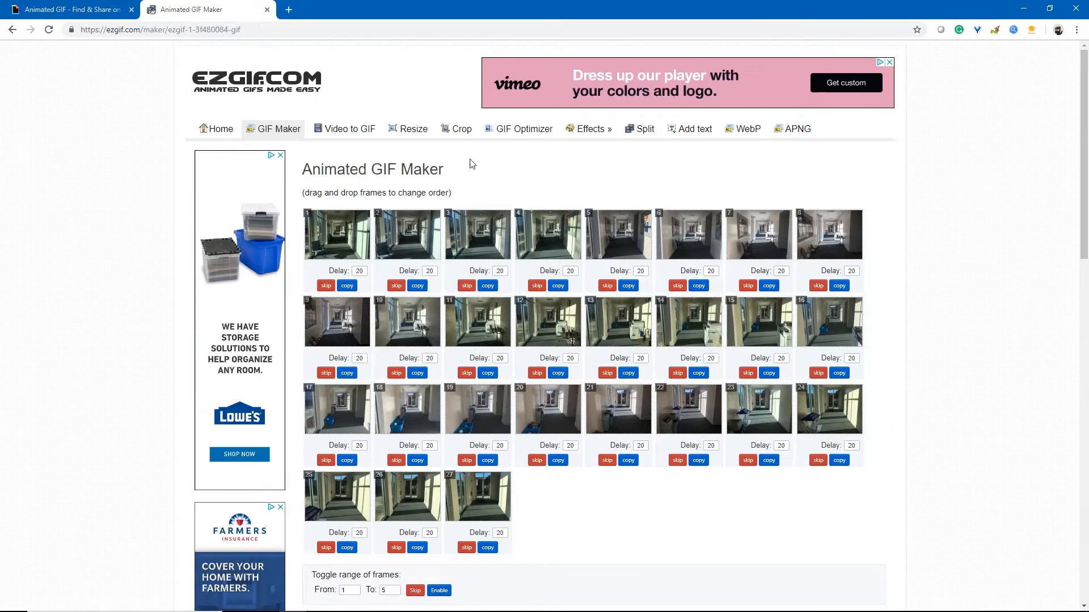
scroll(396, 359, "down", 4)
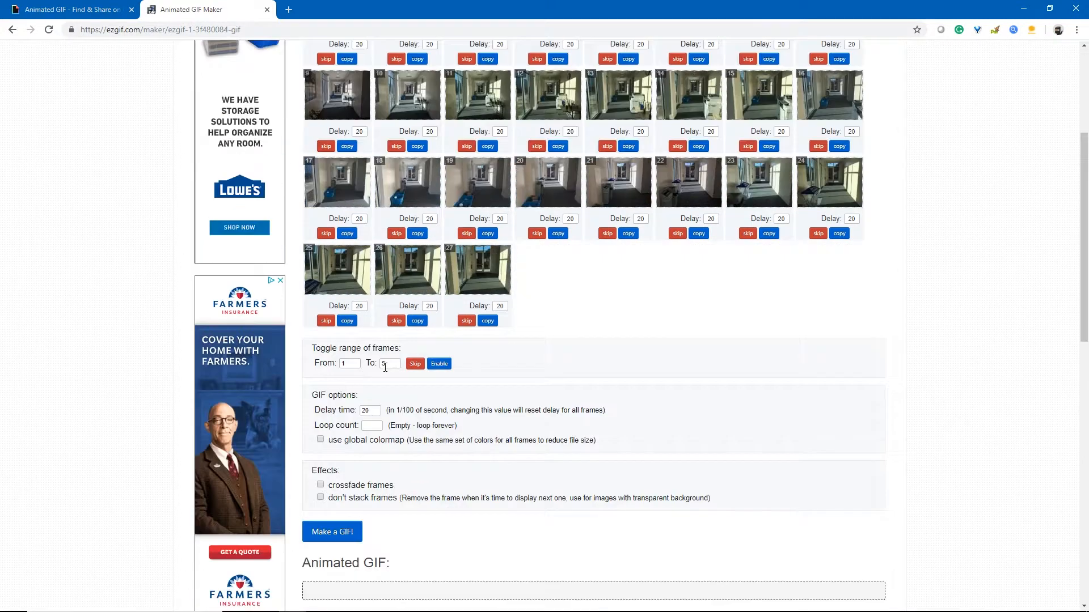
left_click(372, 412)
double_click(372, 412)
type("30")
left_click(397, 440)
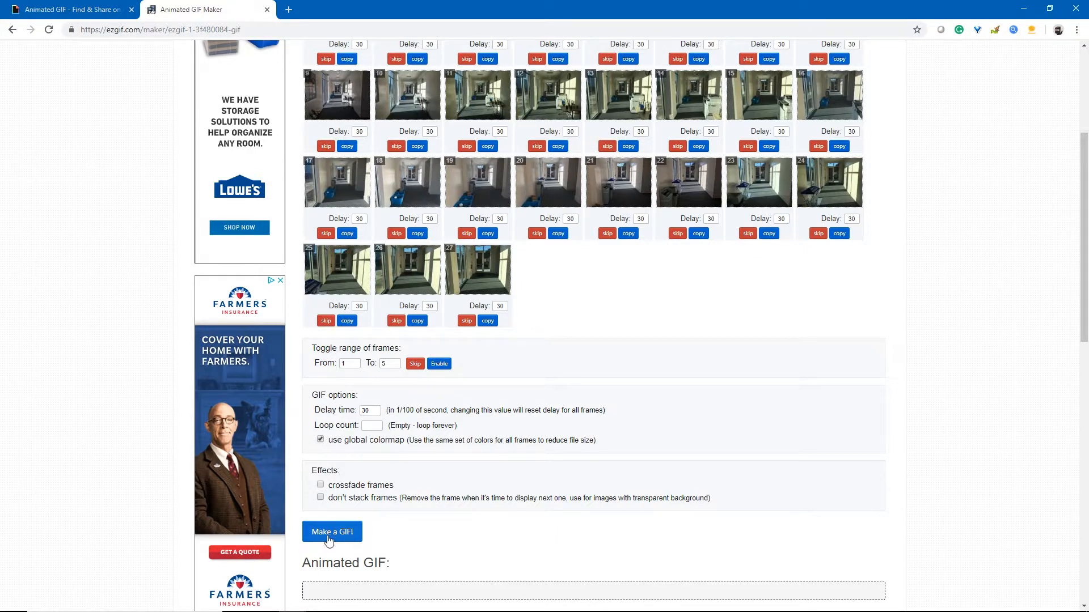
- Make the animated GIF from the uploaded frames and review the result with its file details
left_click(331, 533)
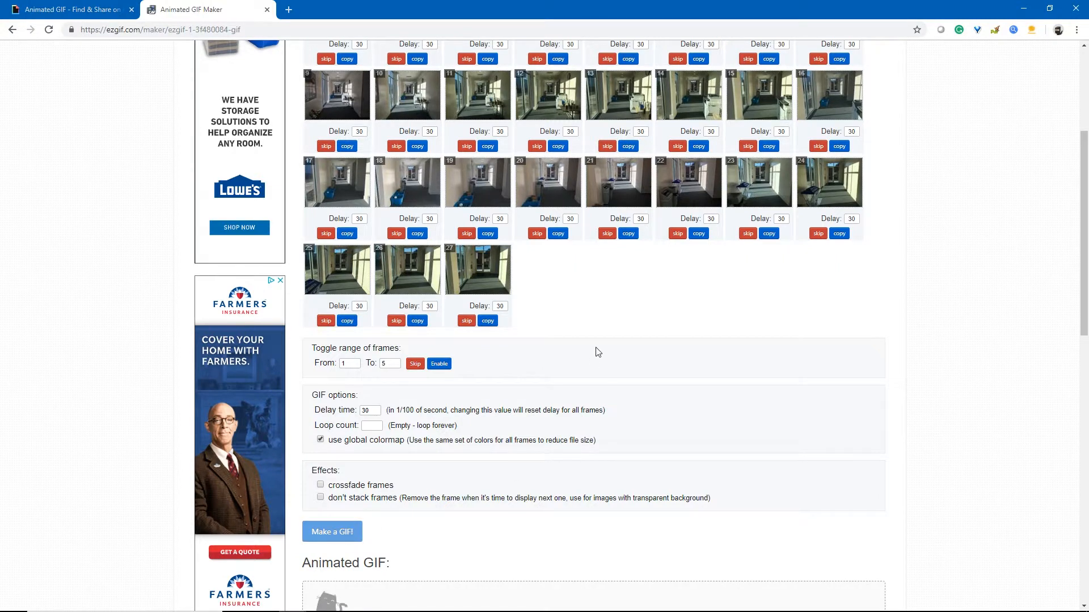
scroll(568, 338, "down", 4)
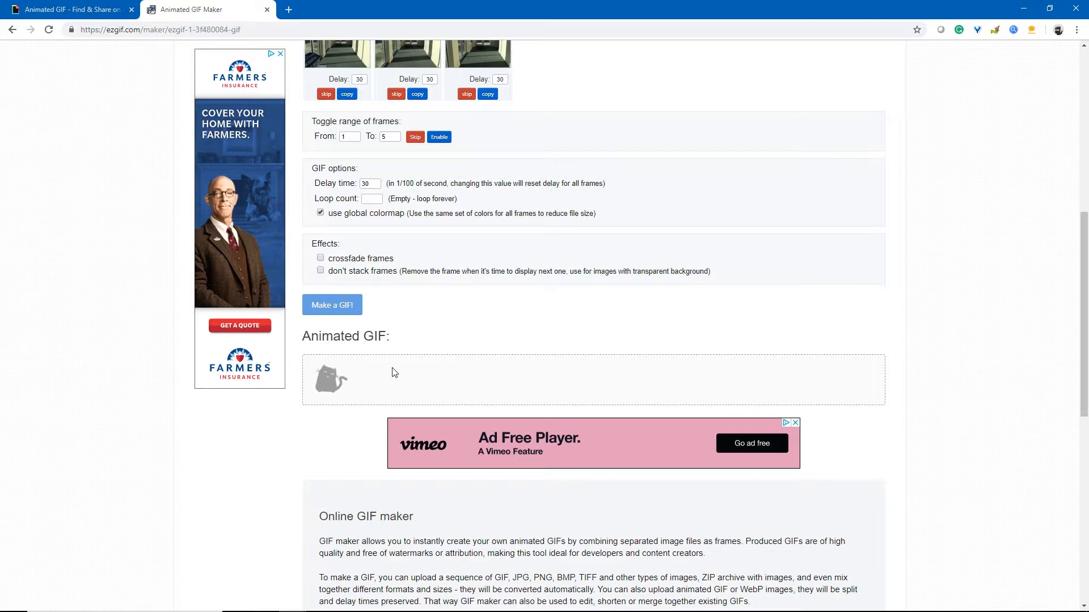
scroll(464, 293, "down", 4)
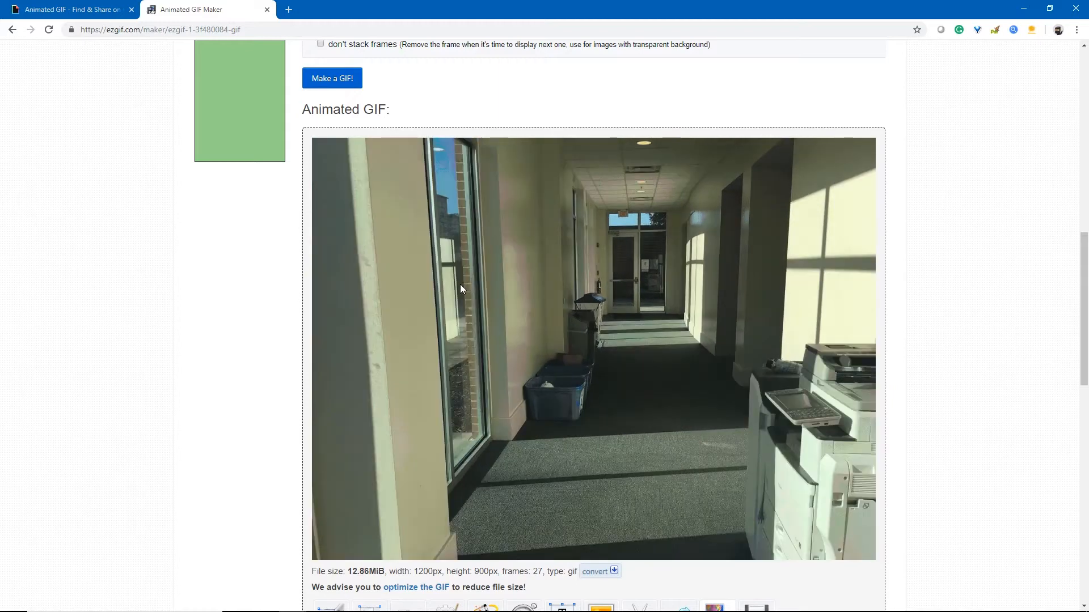
scroll(460, 287, "down", 3)
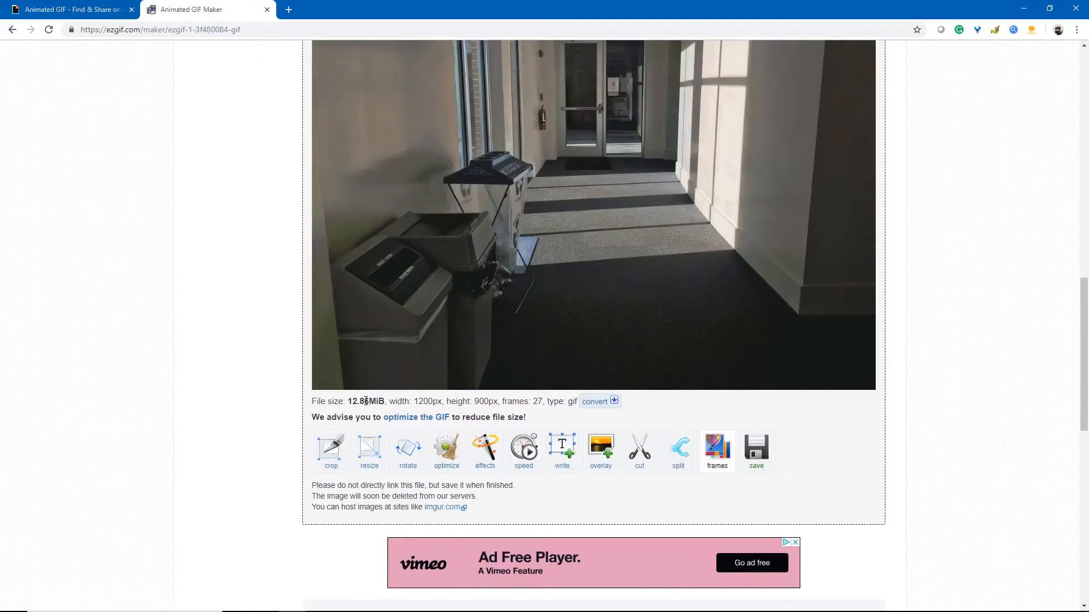
scroll(668, 226, "up", 4)
scroll(669, 226, "down", 4)
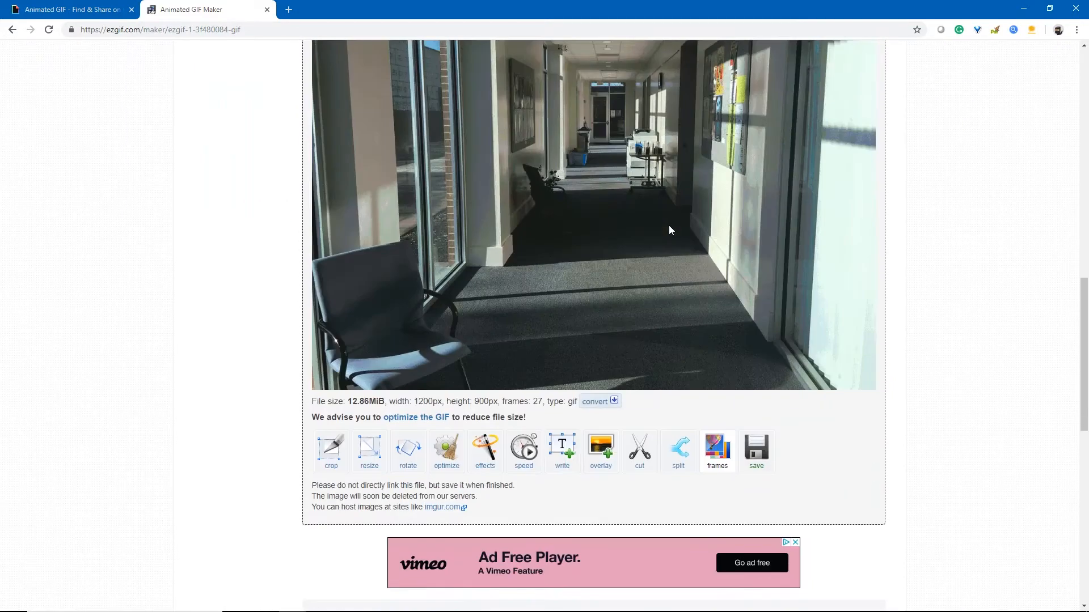
scroll(645, 237, "up", 2)
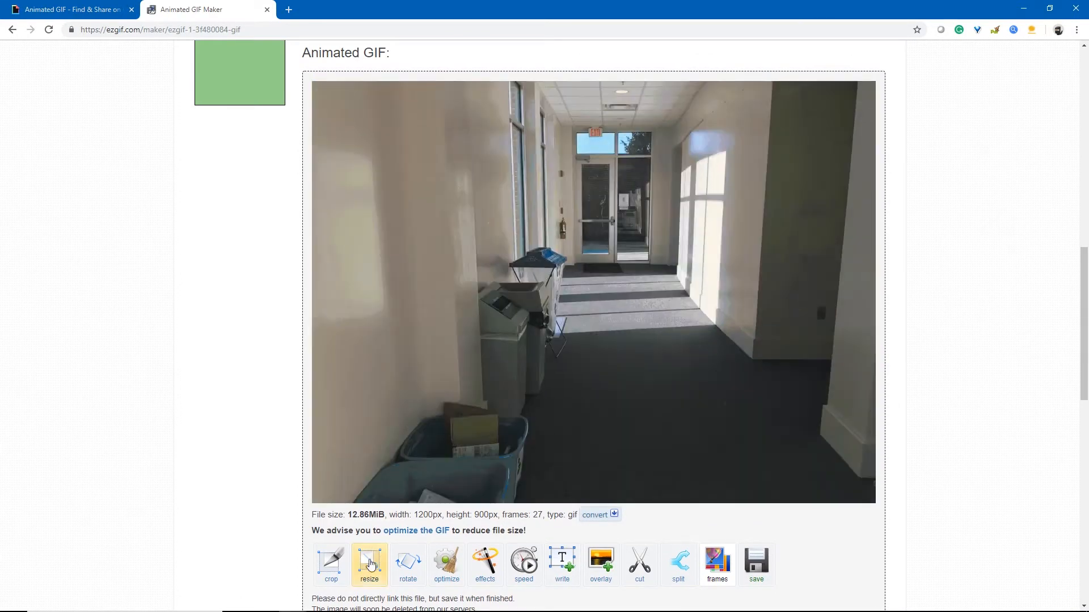
- Resize the animated GIF to 30 percent and review the resized image's file size
left_click(370, 563)
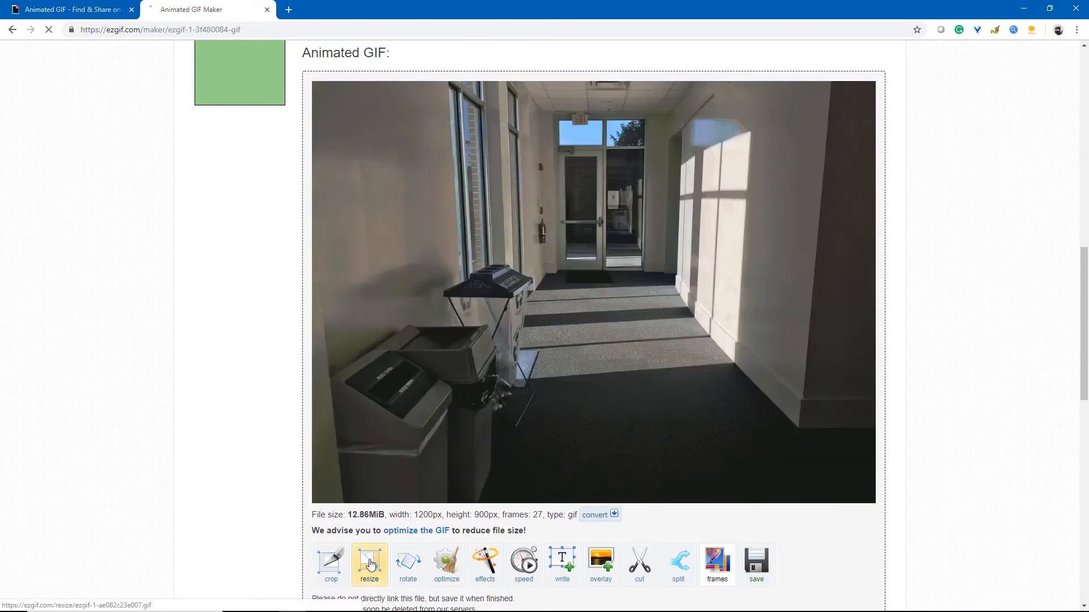
scroll(386, 529, "down", 7)
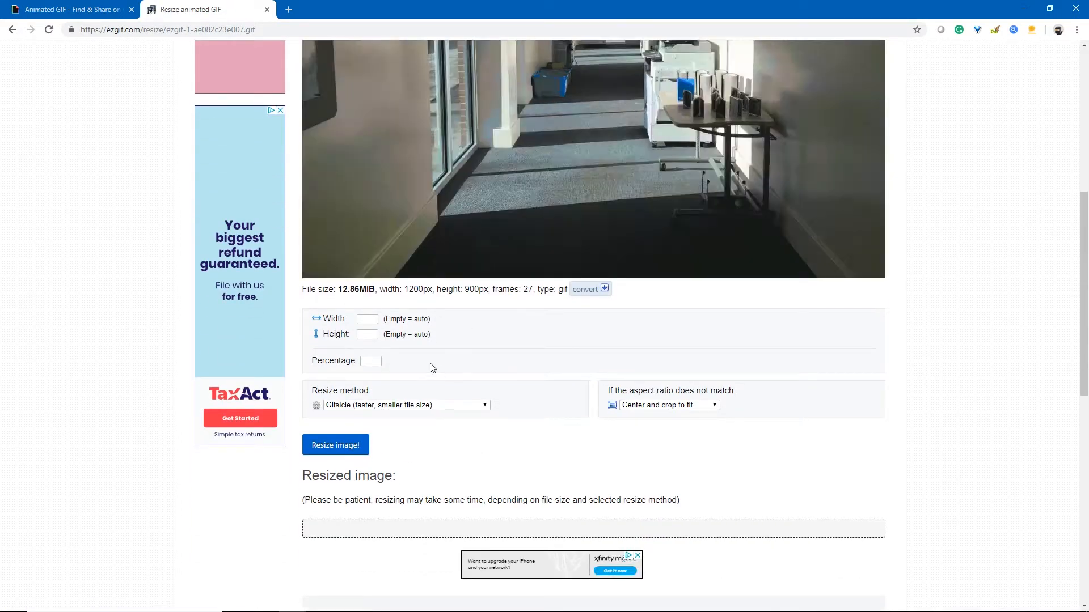
scroll(435, 335, "up", 2)
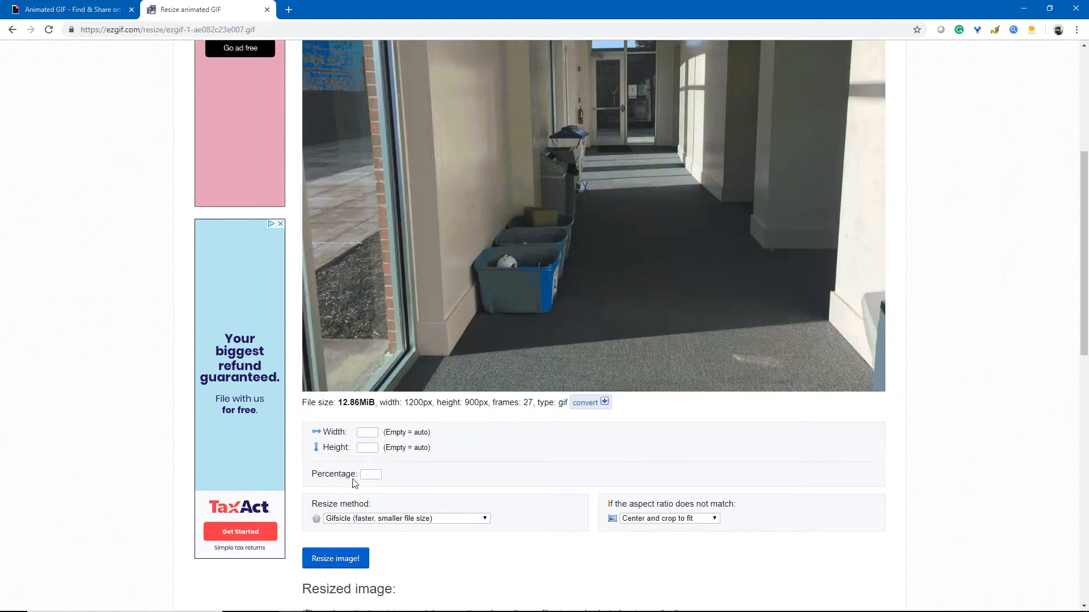
left_click(377, 475)
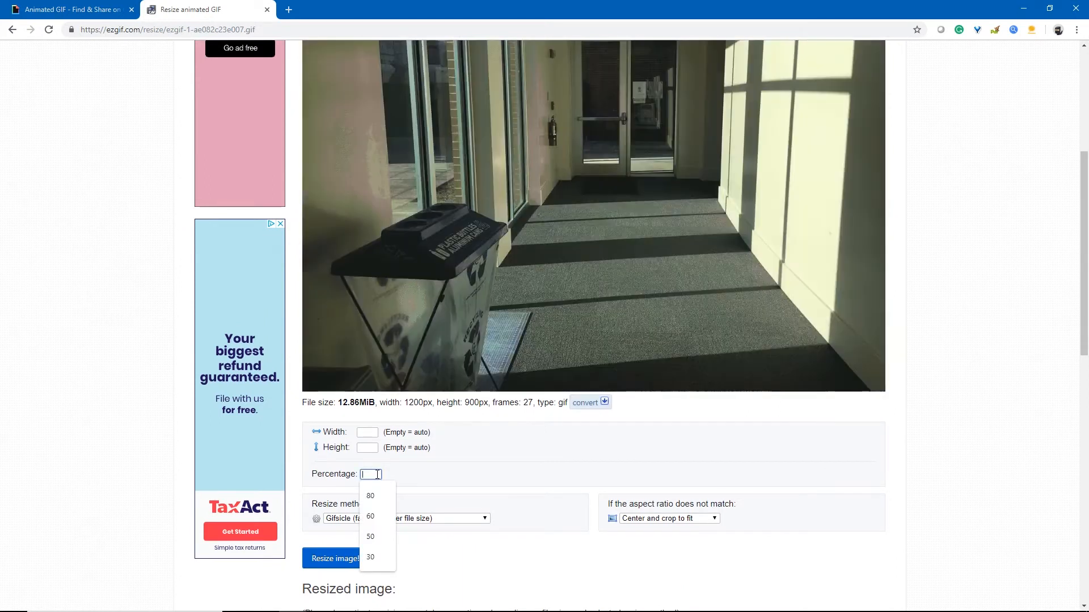
type("30")
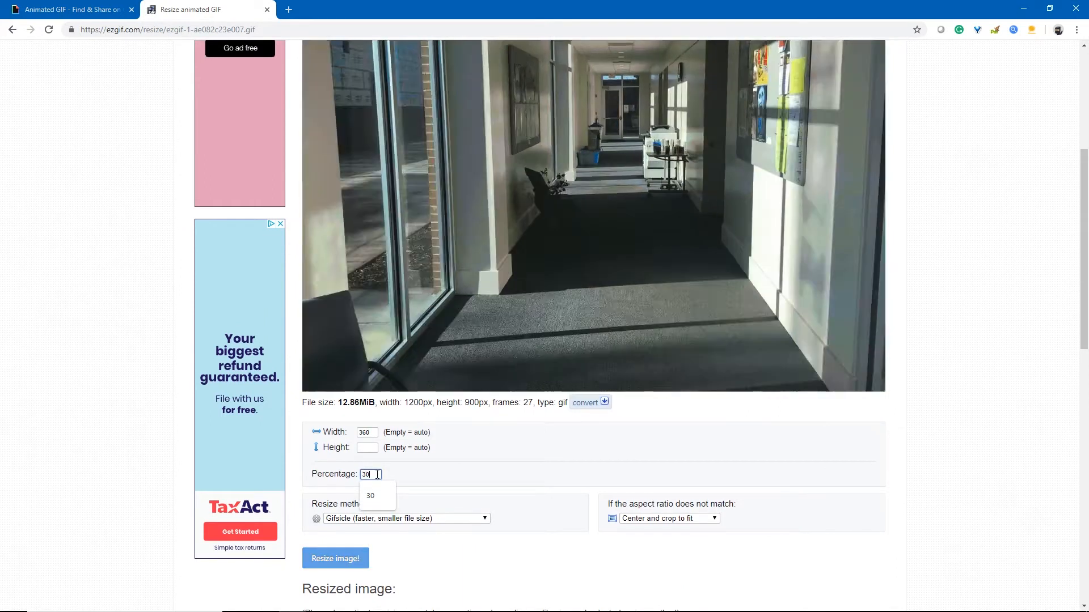
left_click(342, 560)
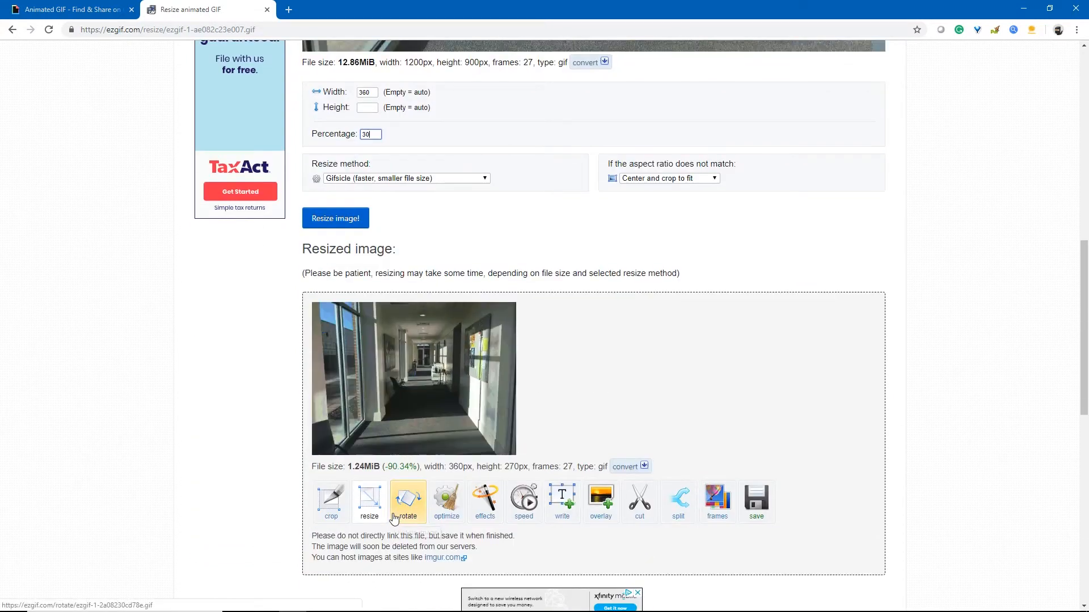
scroll(270, 472, "down", 1)
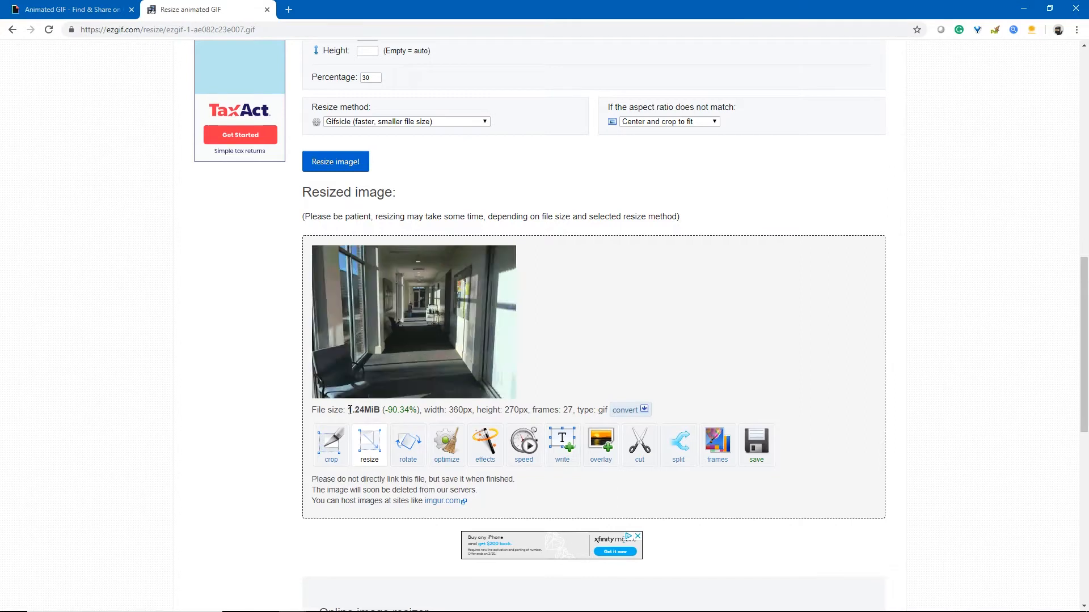
- Bring the resized GIF into the GIF optimizer and set the Lossy GIF compression level to 40
left_click_drag(349, 410, 374, 410)
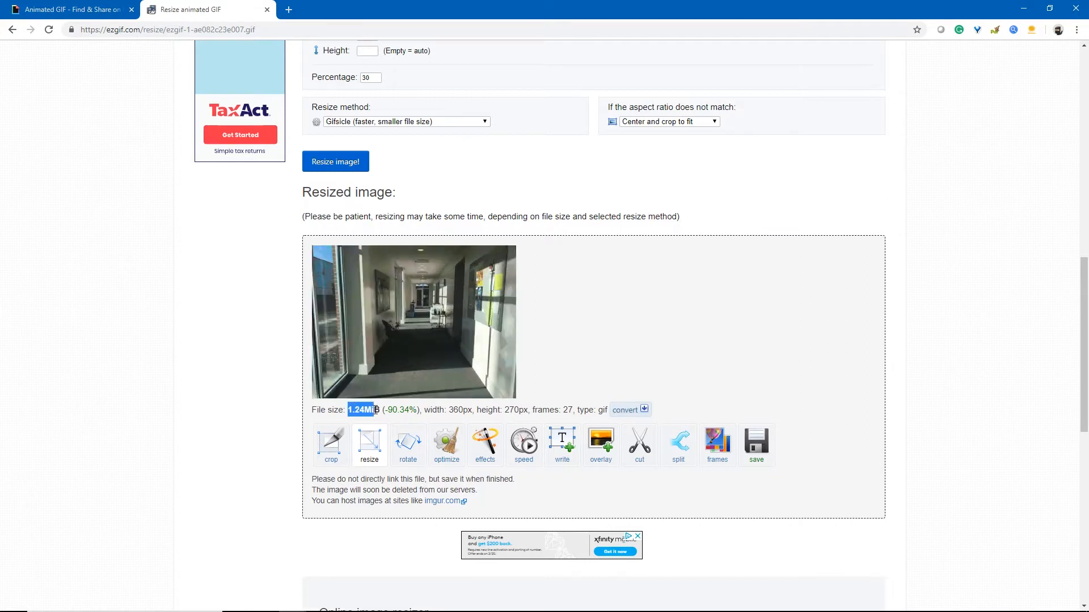
left_click(447, 444)
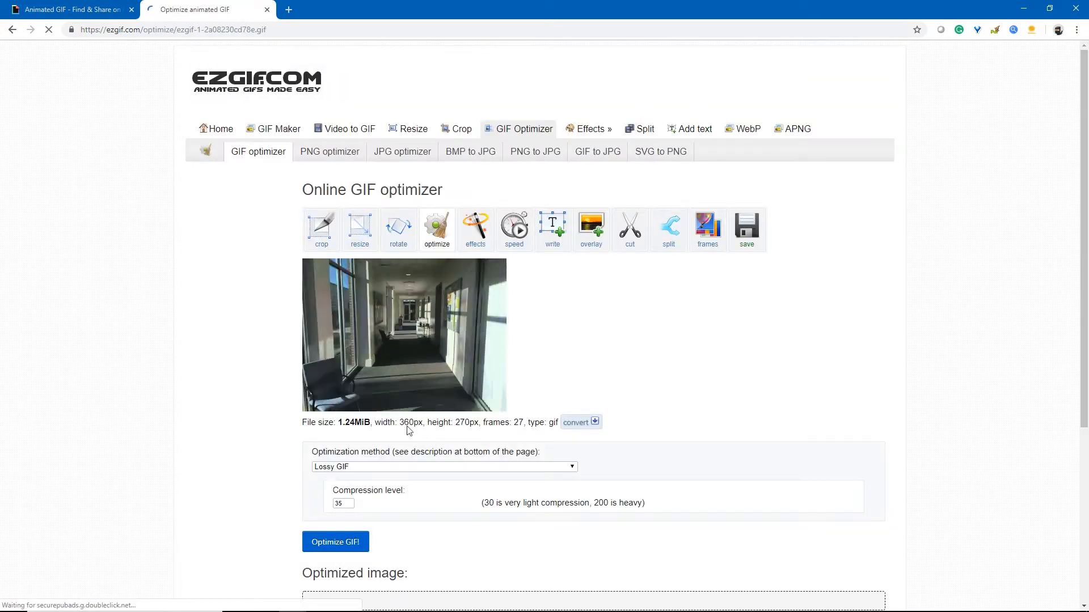
scroll(445, 389, "down", 5)
scroll(390, 435, "up", 3)
scroll(390, 434, "up", 1)
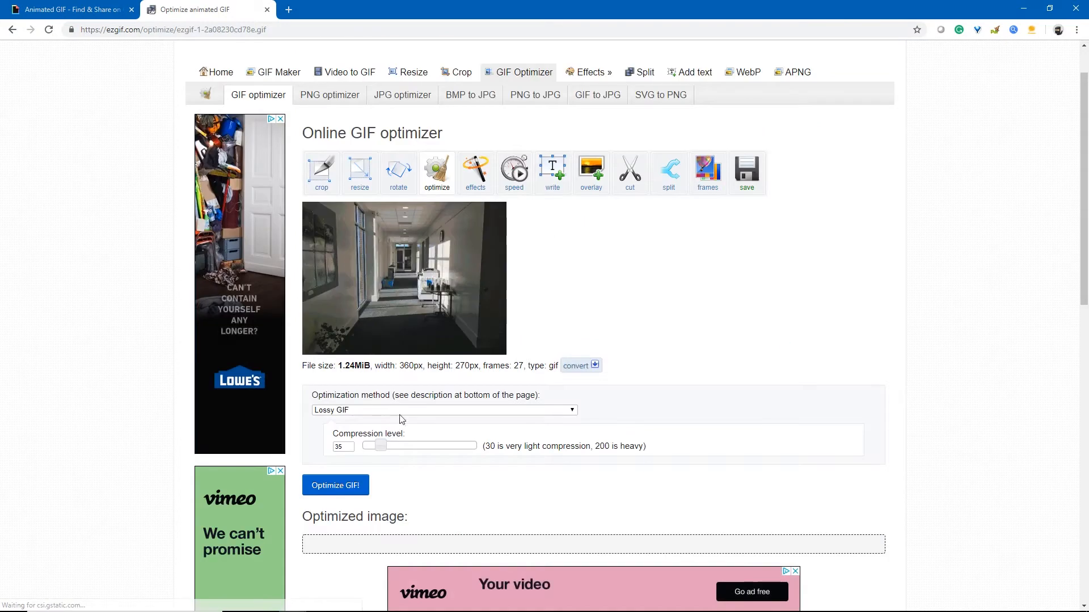
double_click(347, 447)
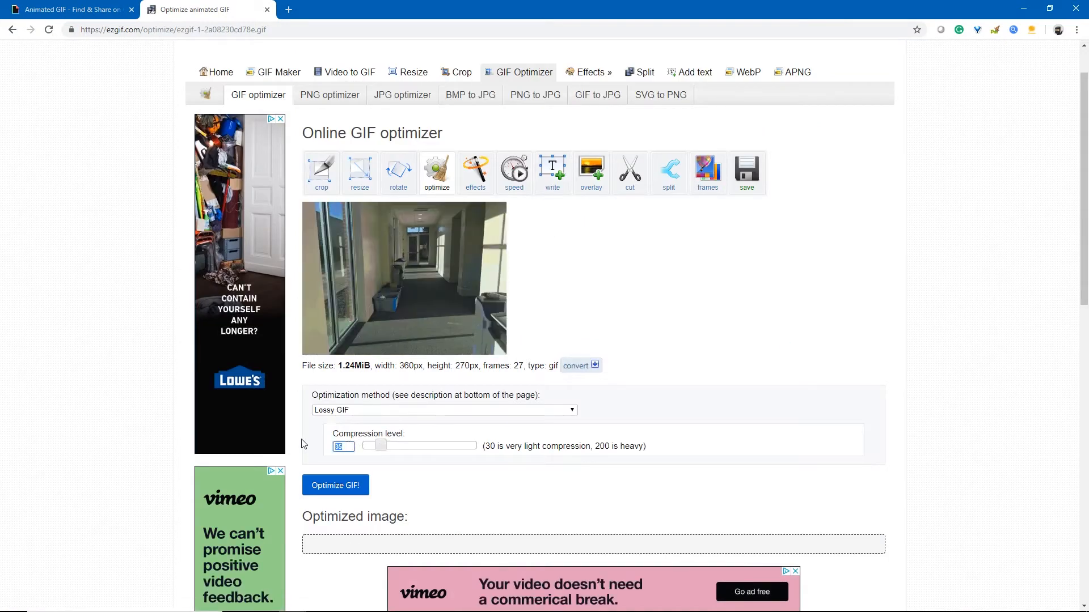
type("40")
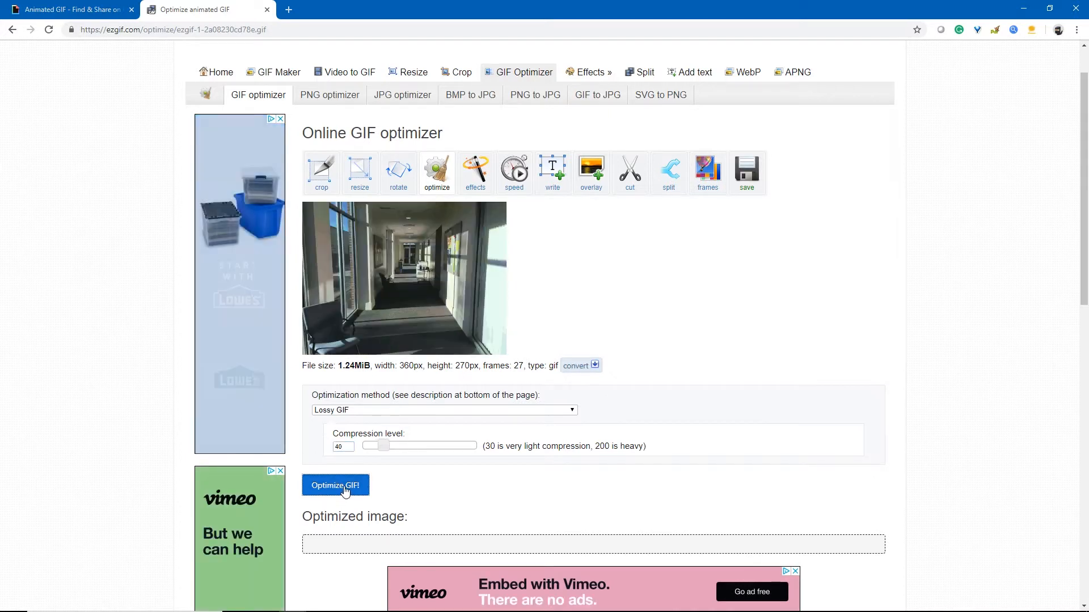
- Optimize the GIF with these compression settings and review the optimized image's file size
left_click(345, 486)
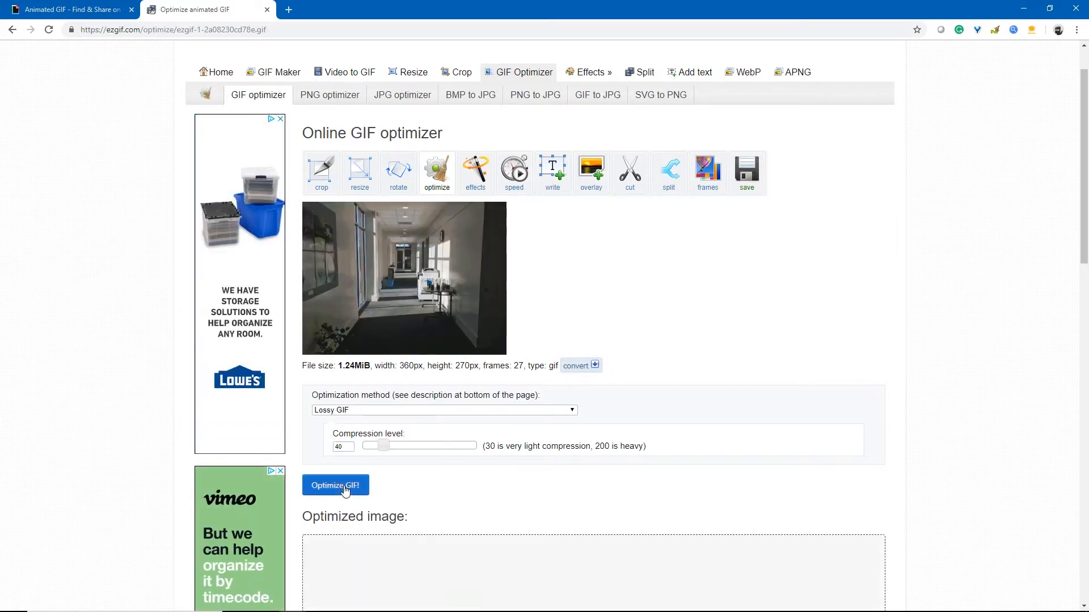
scroll(347, 488, "down", 5)
scroll(354, 502, "up", 2)
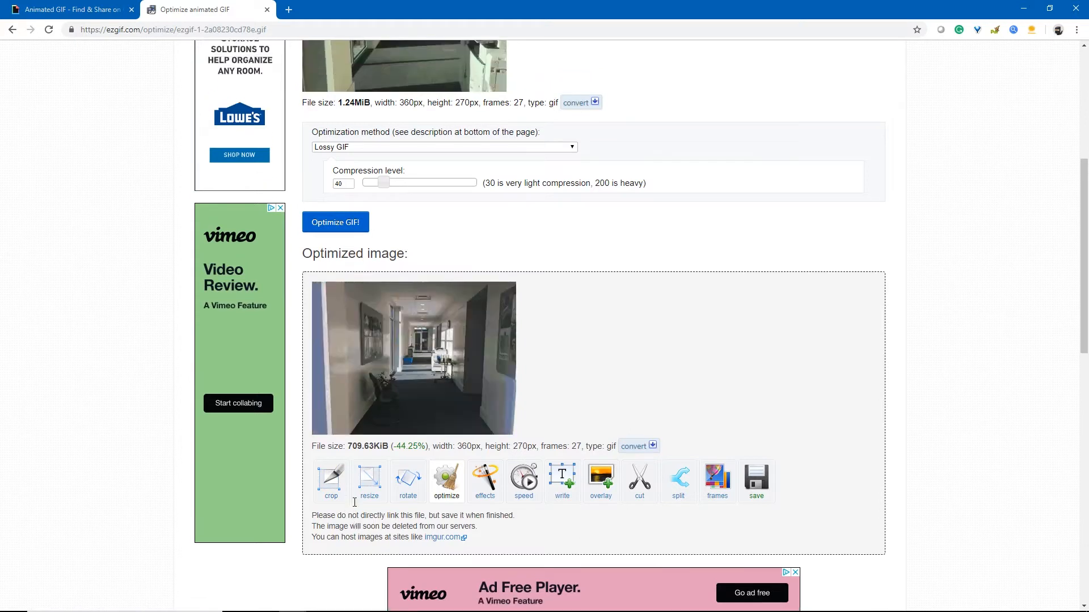
scroll(354, 503, "down", 2)
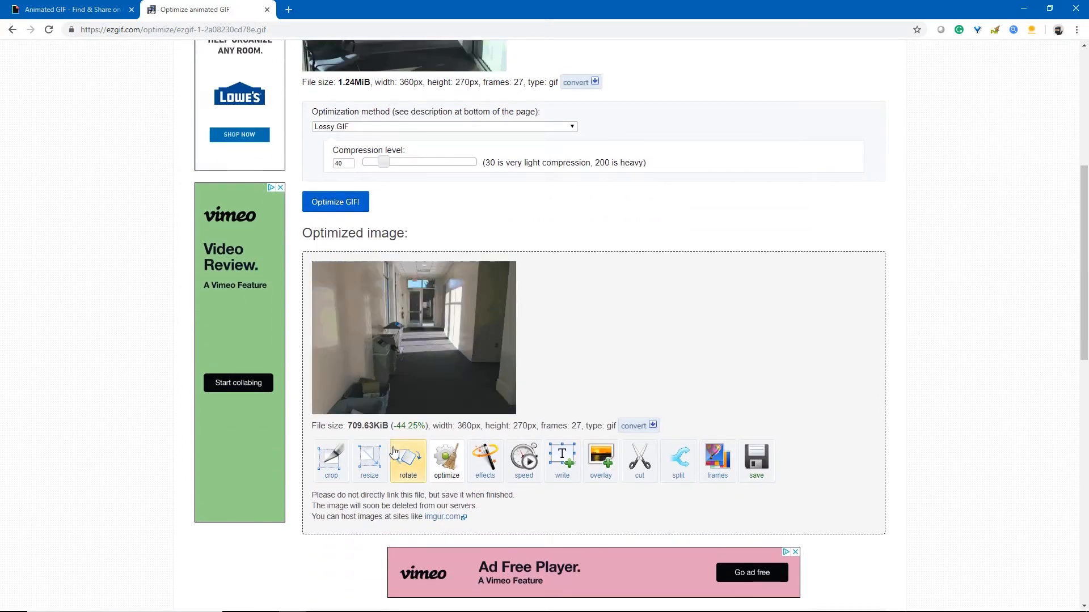
left_click_drag(348, 425, 383, 426)
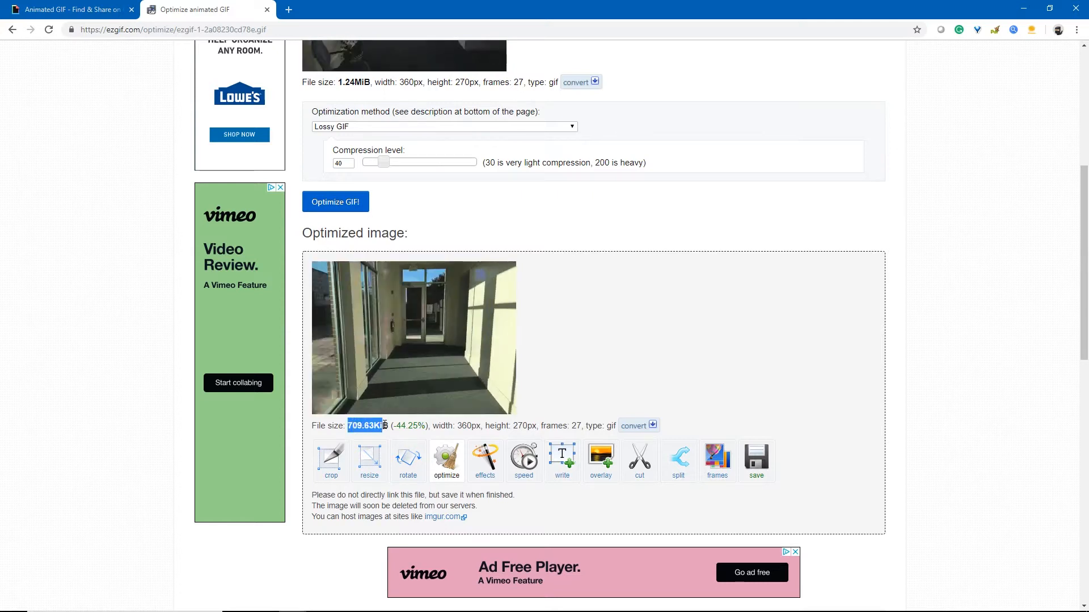
- Save the optimized GIF to the Desktop as ezgif.com-optimize.gif and view the downloaded file in a maximized Photos window
left_click(754, 462)
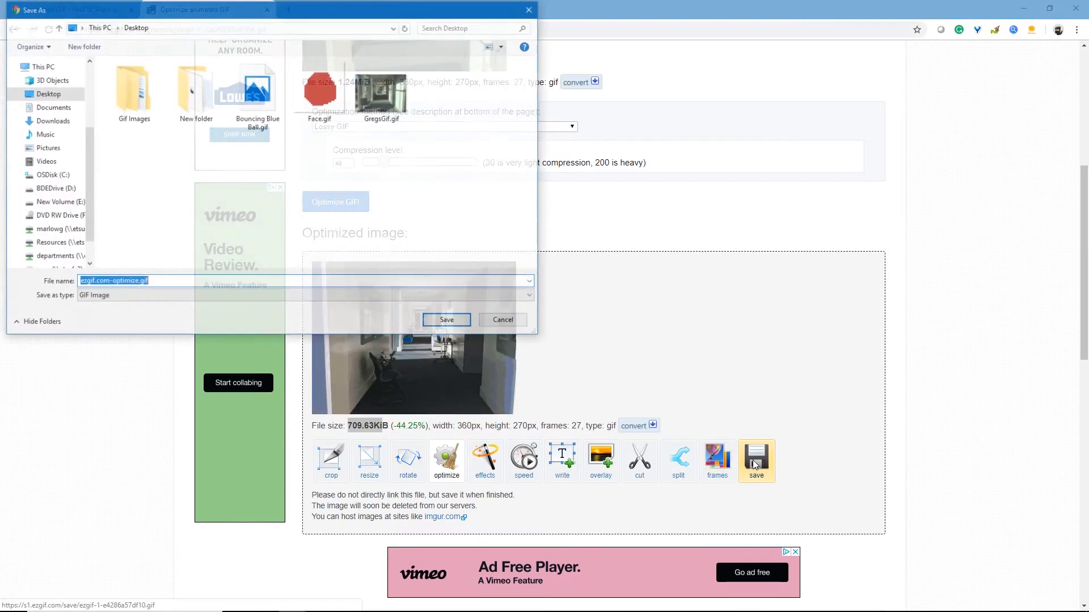
left_click(448, 321)
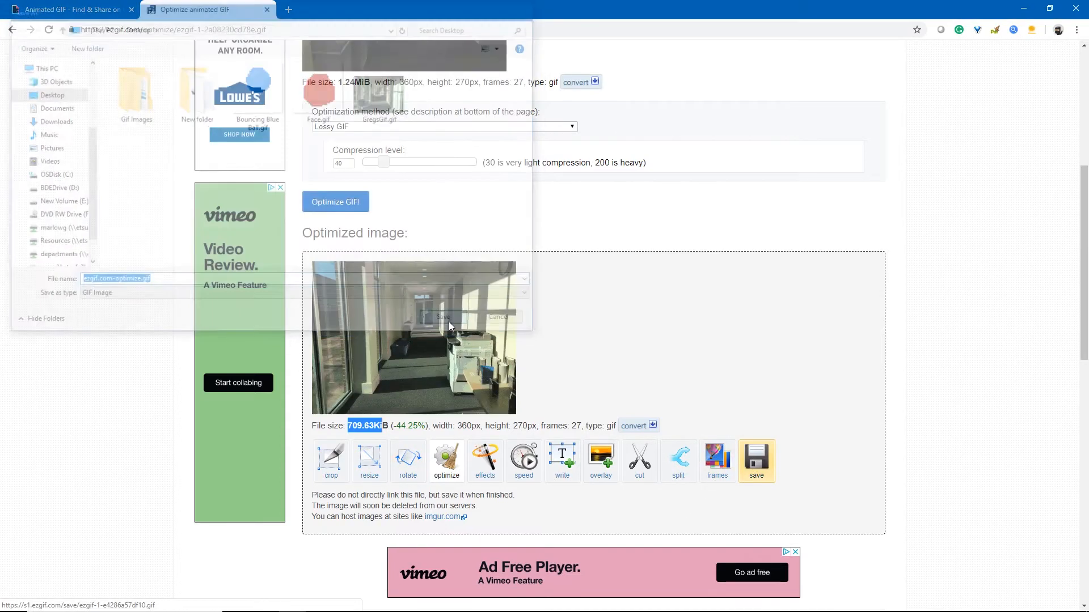
left_click(73, 602)
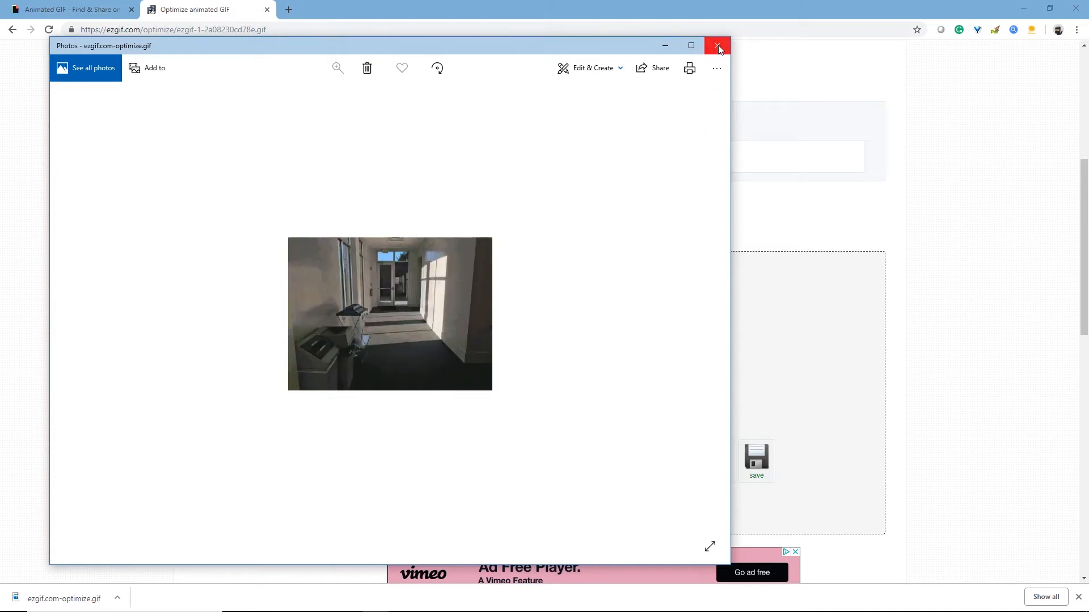
left_click(691, 45)
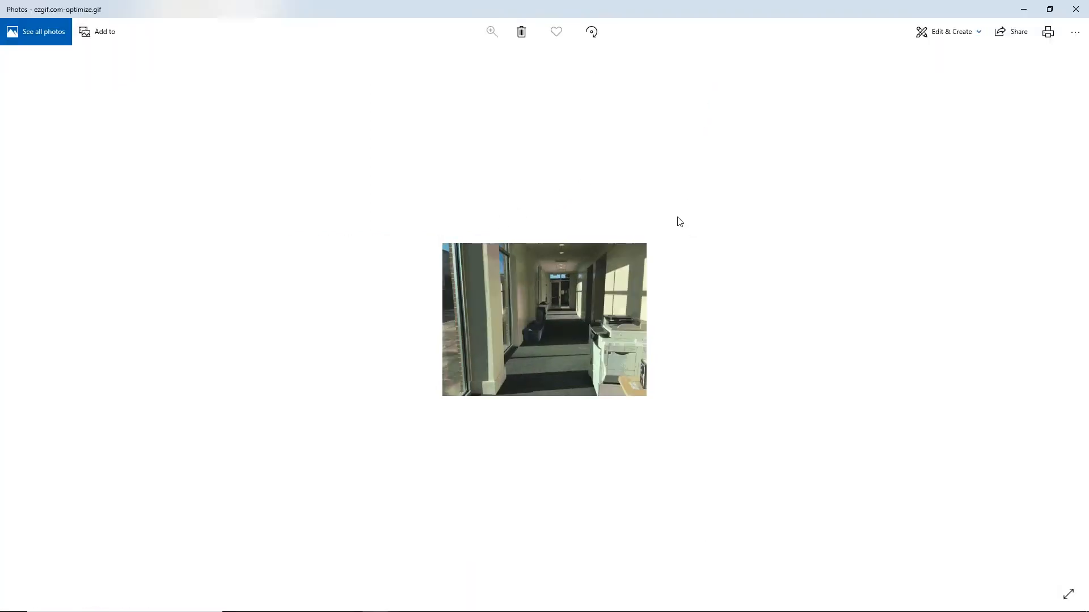